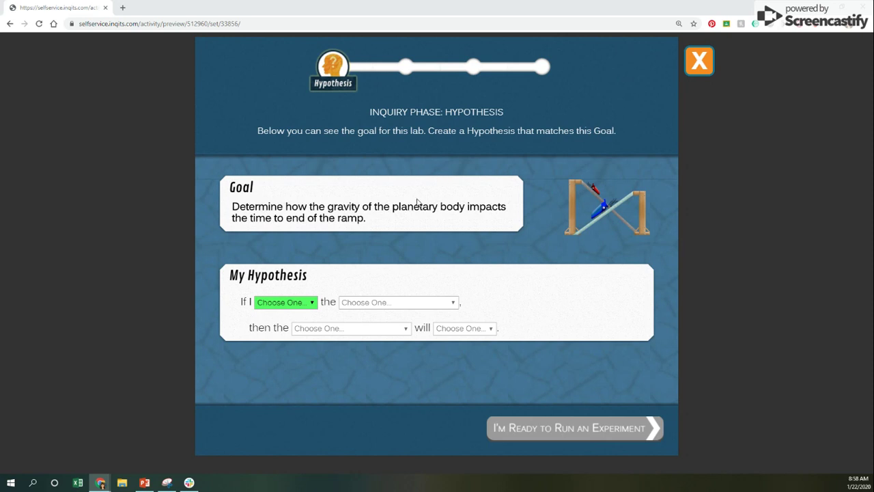
Fill the hypothesis: increasing gravity of the planetary body increases time to end of the ramp, then proceed
click(312, 304)
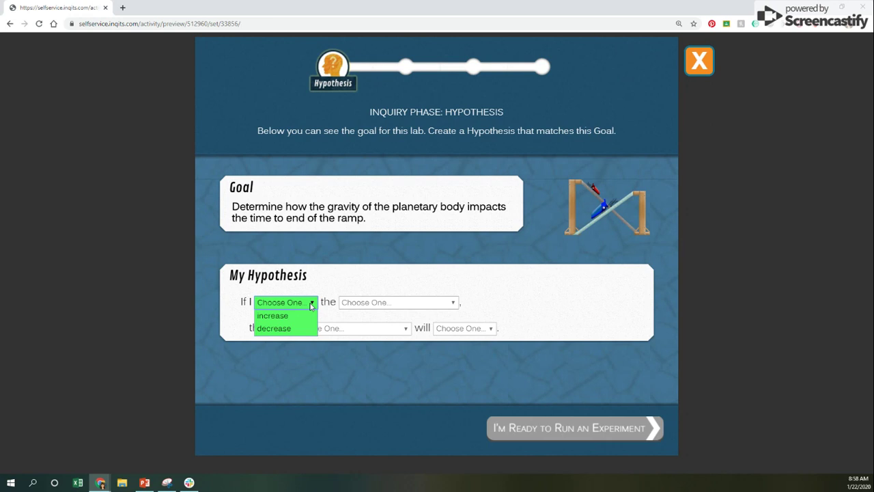
click(293, 316)
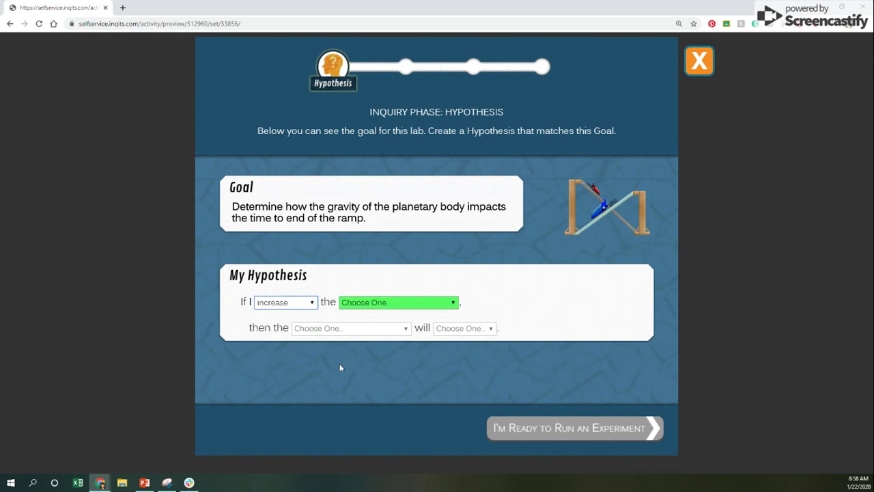
click(382, 304)
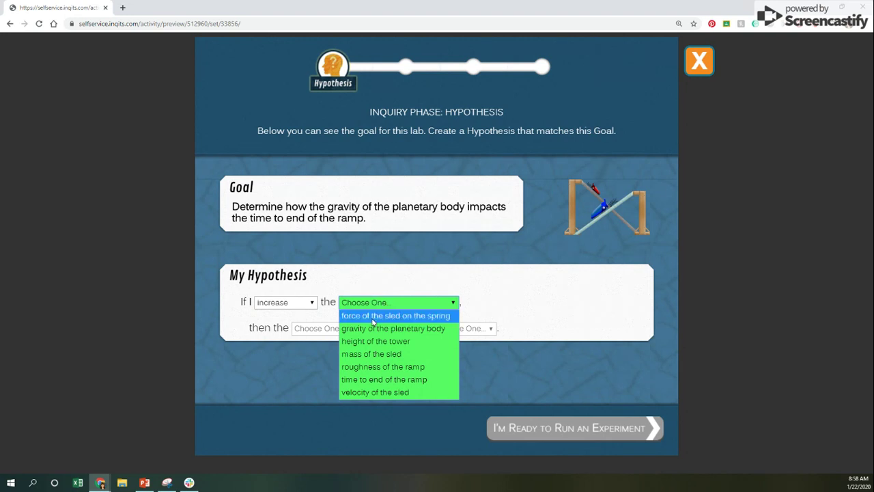
click(373, 329)
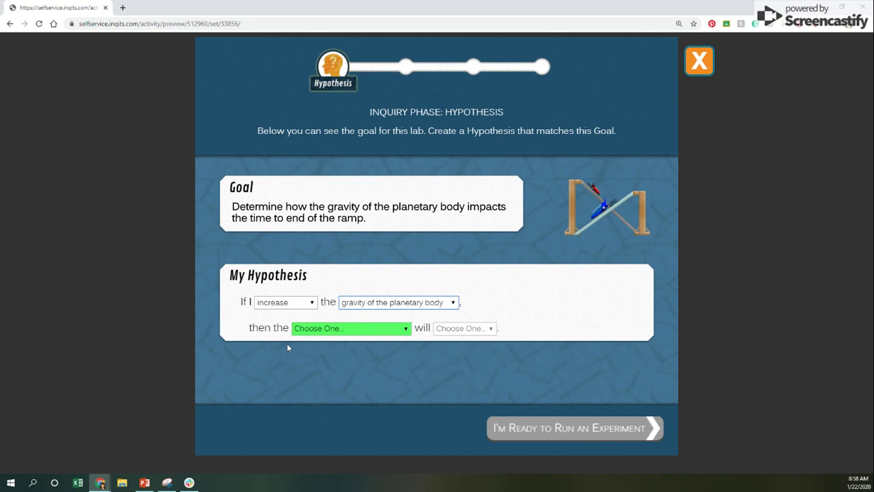
click(321, 334)
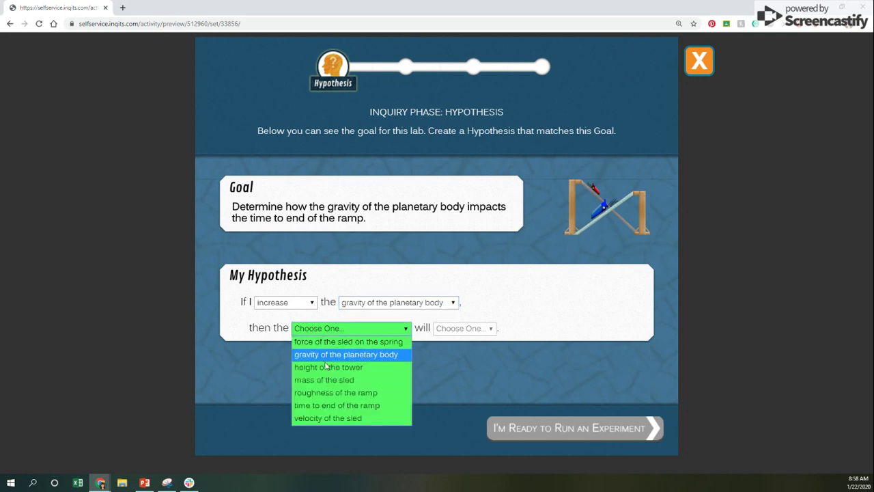
click(334, 406)
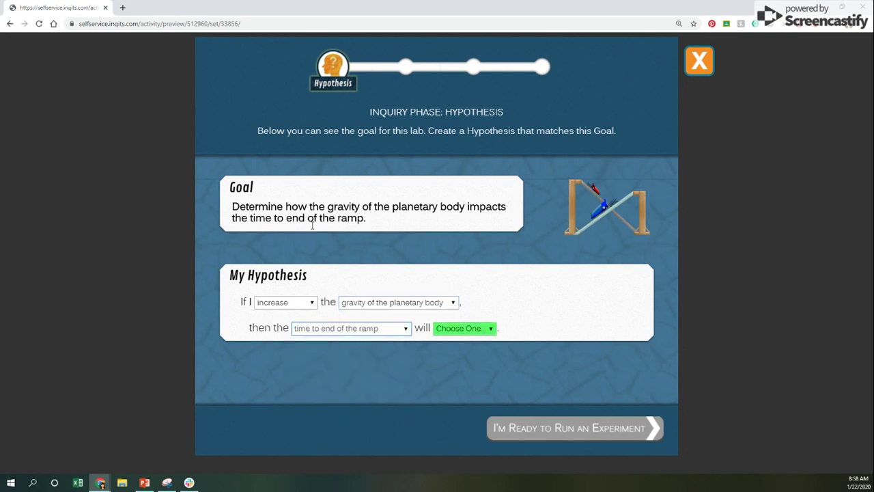
click(469, 333)
click(469, 342)
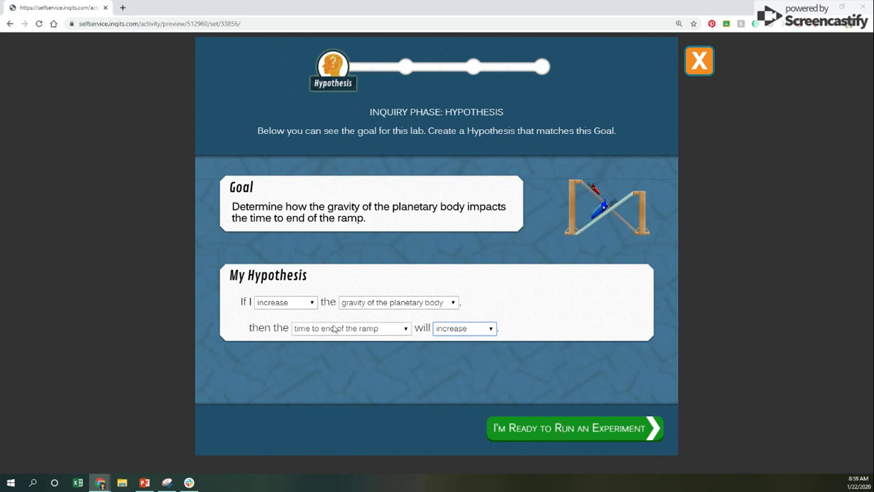
click(578, 430)
Run a Moon trial with a 3.5m tower and 20kg sled and add its 2.99 s result
scroll(162, 231, down, 2)
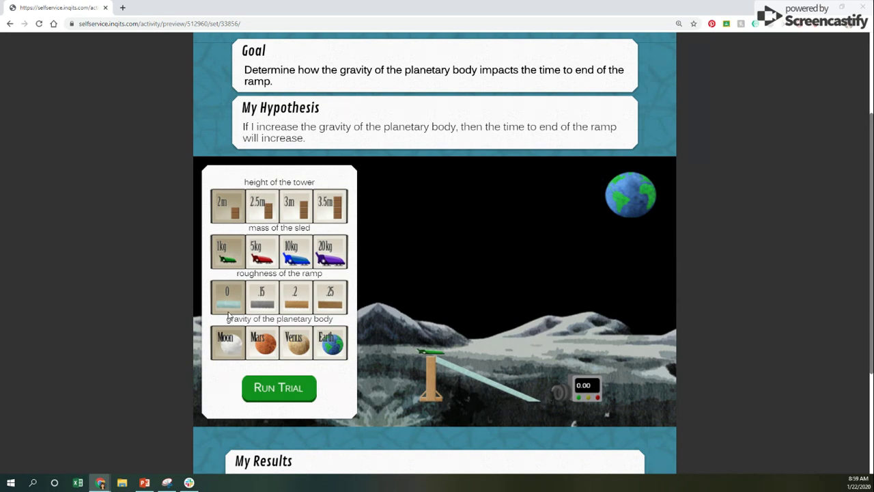
click(333, 209)
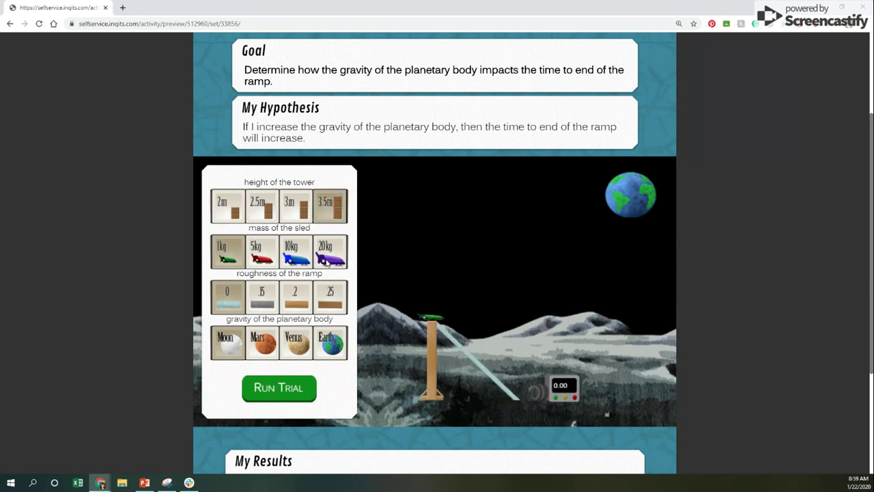
click(328, 263)
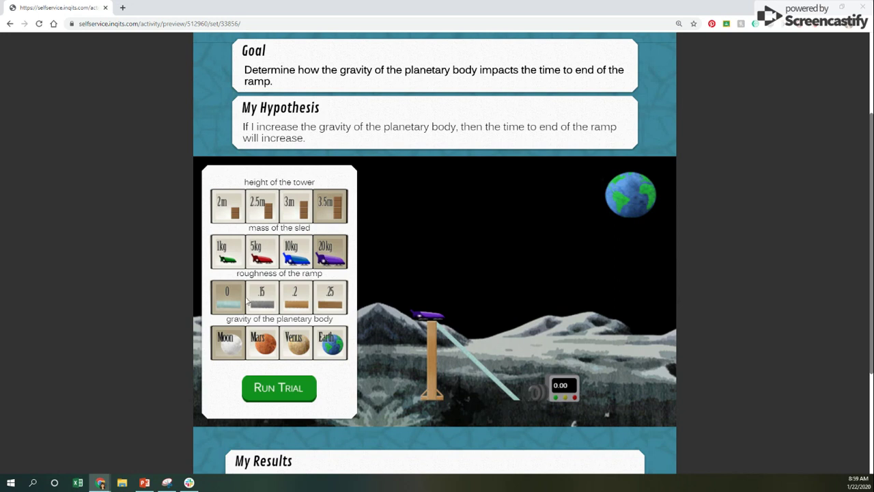
click(280, 389)
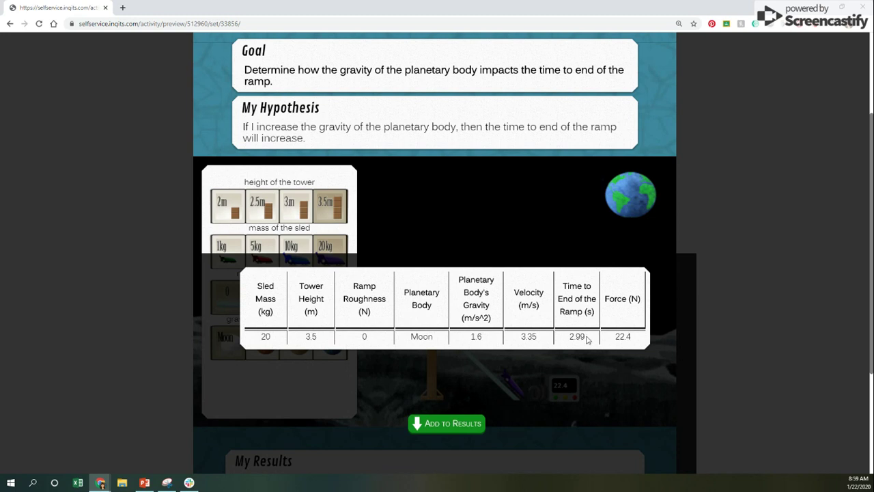
click(456, 425)
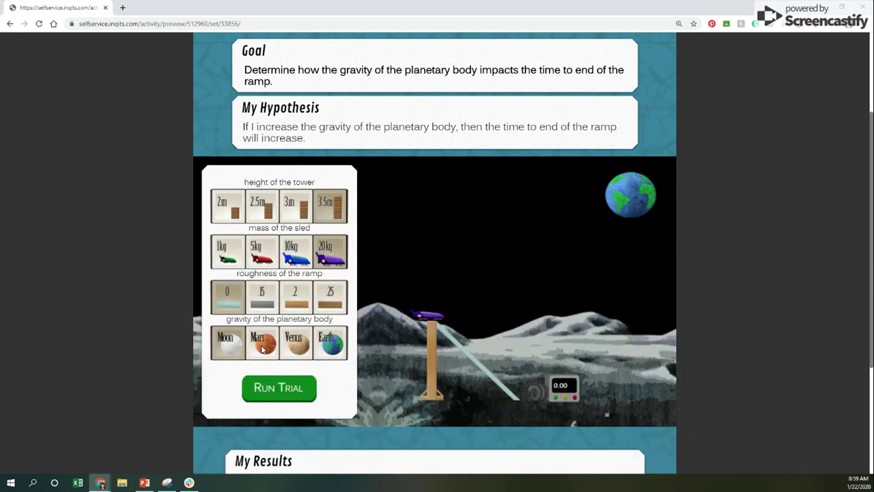
Run the trial on Mars and add its 1.96 s result as trial 2
click(263, 348)
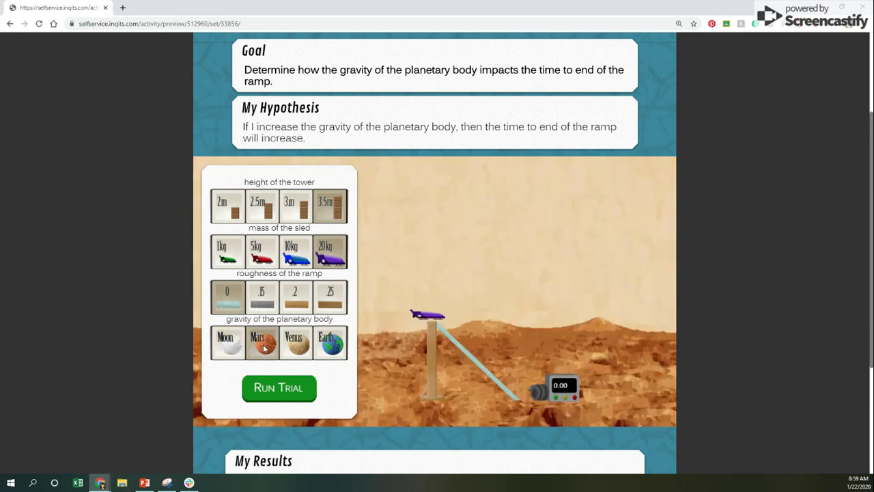
click(275, 392)
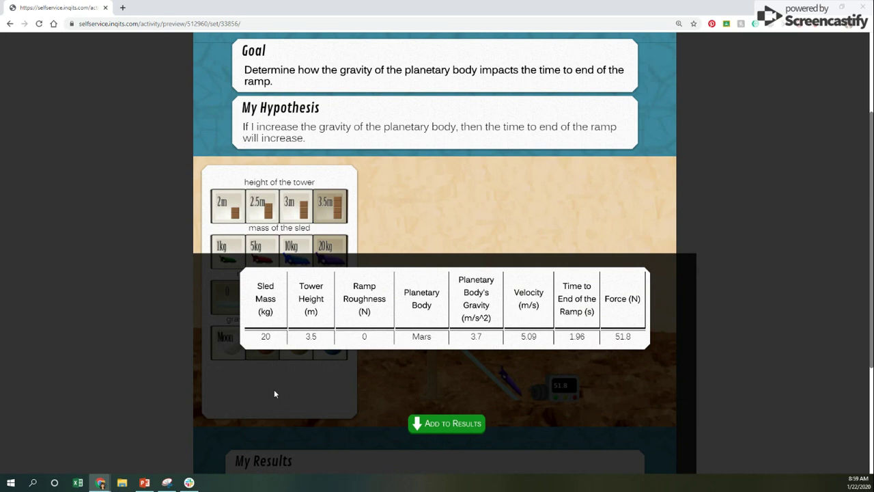
click(453, 425)
scroll(453, 425, down, 3)
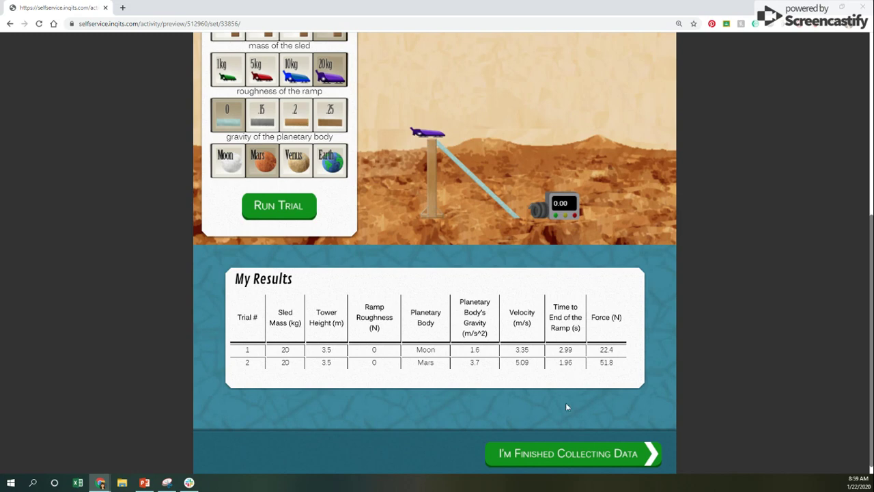
scroll(567, 407, up, 3)
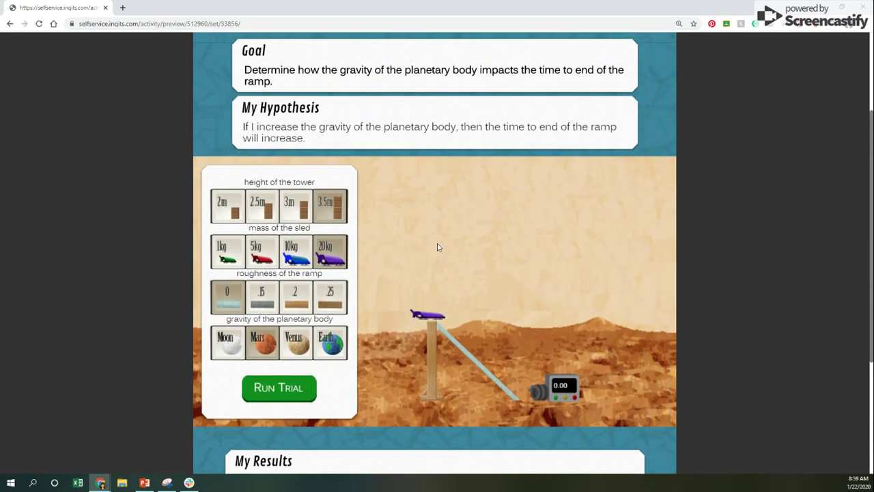
Run the trial on Venus and add its 1.27 s result as trial 3
click(300, 347)
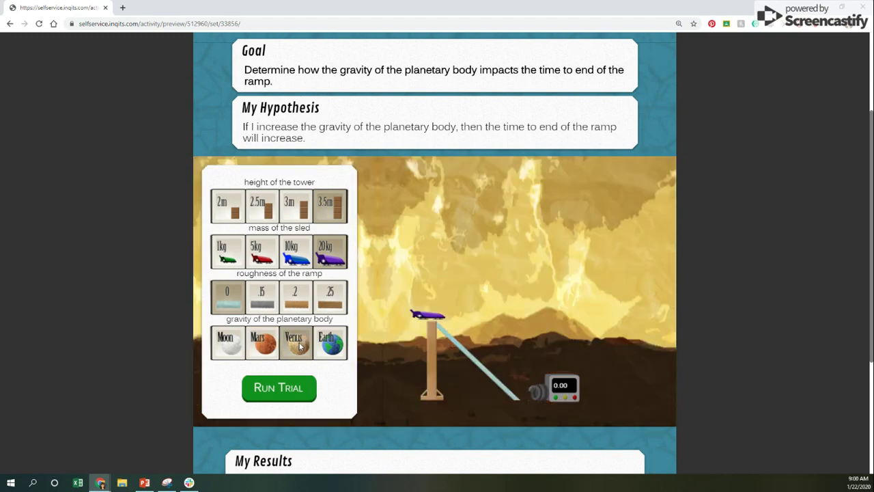
click(275, 394)
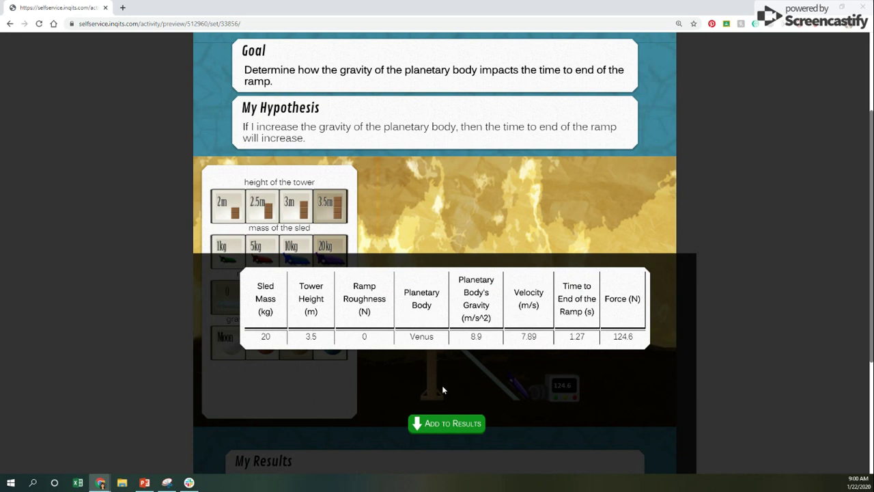
click(449, 423)
scroll(465, 411, down, 2)
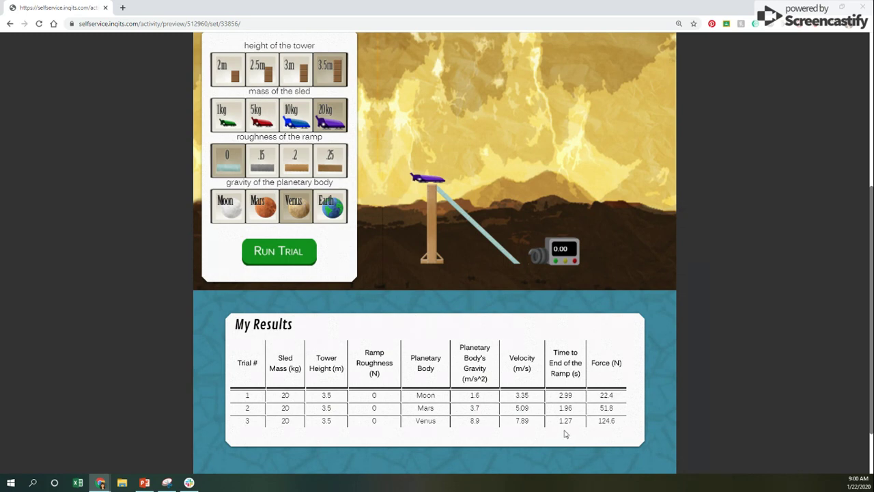
scroll(564, 432, up, 2)
Run the trial on Earth and add its 1.21 s result as trial 4
click(330, 347)
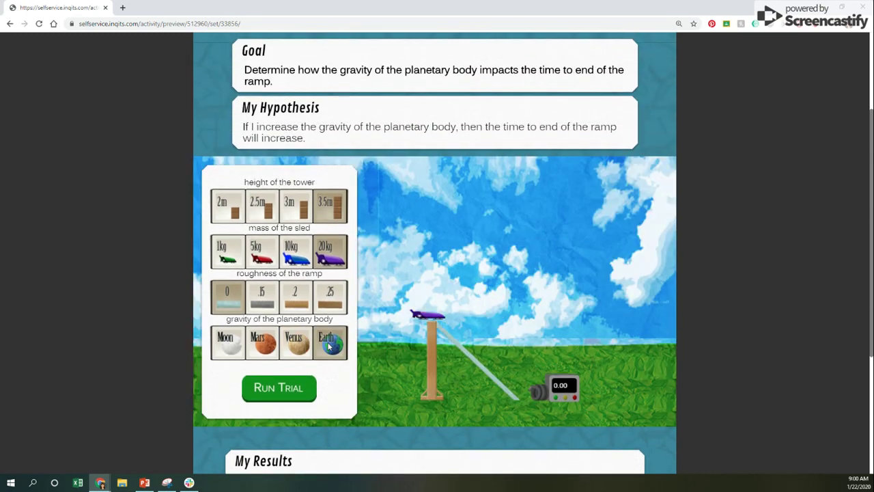
click(274, 394)
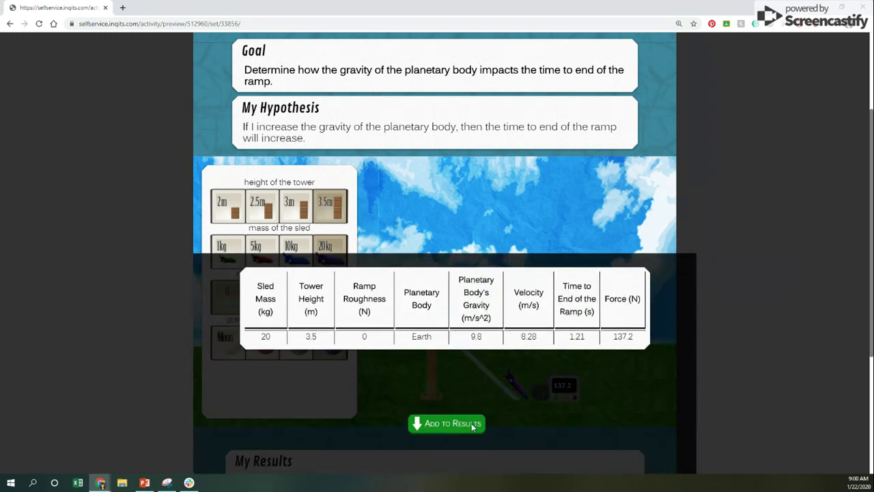
click(472, 423)
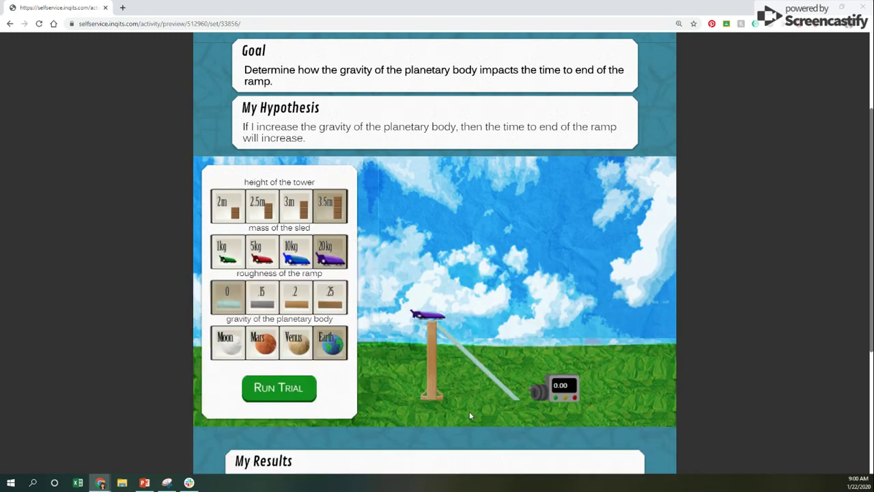
scroll(470, 411, down, 3)
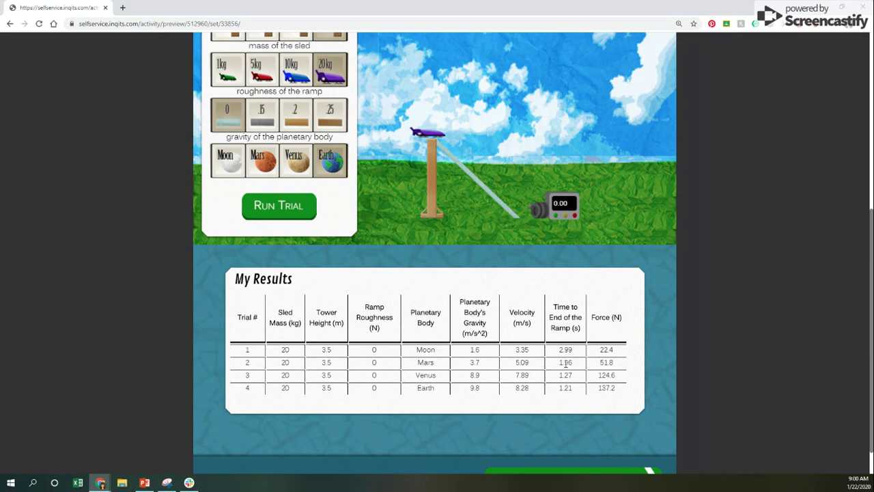
scroll(563, 393, up, 1)
Review the four trials in the results table and finish data collection to start analysis
scroll(563, 392, up, 2)
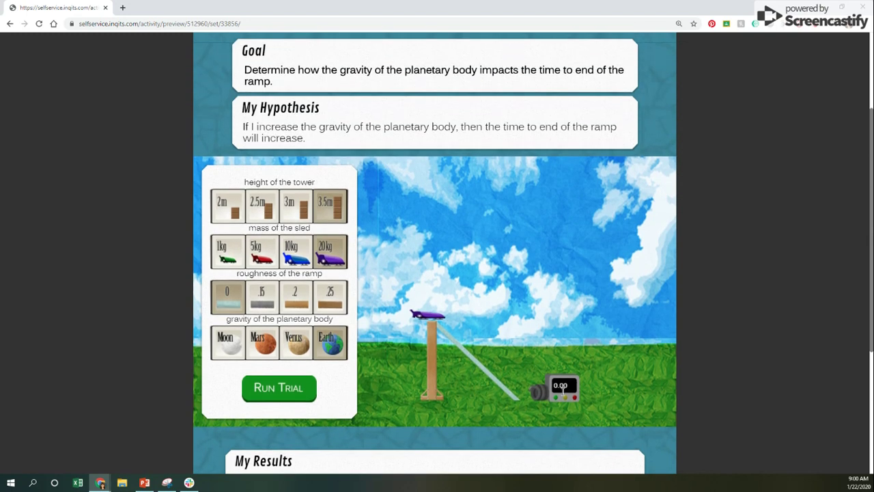
scroll(559, 394, down, 2)
scroll(563, 383, up, 3)
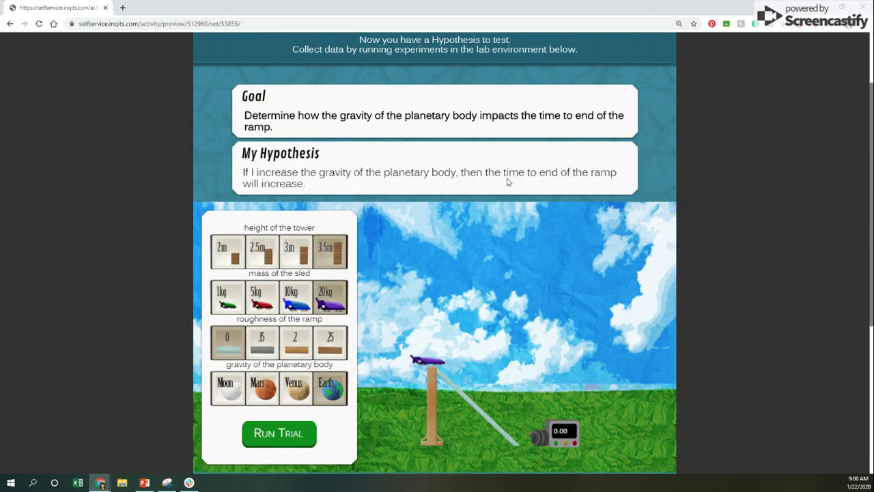
scroll(514, 352, down, 3)
scroll(523, 362, down, 2)
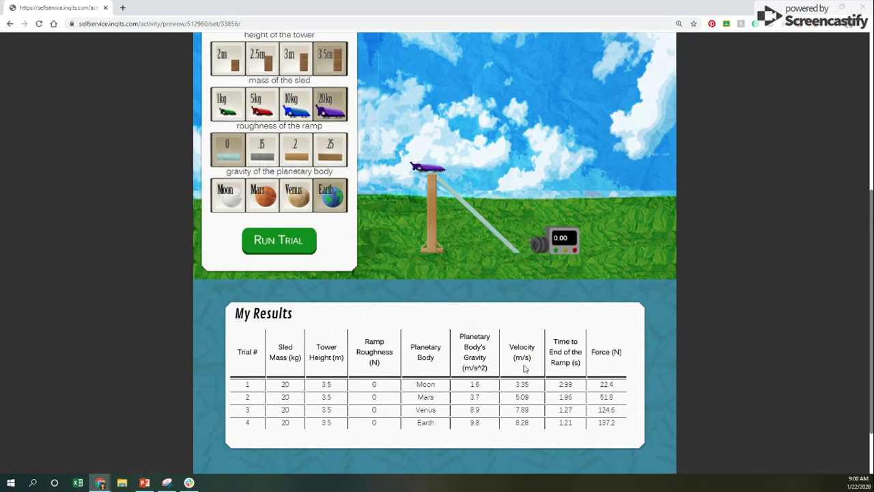
click(571, 442)
Claim that increasing planetary gravity decreased time to end of the ramp, not supporting the hypothesis
scroll(315, 318, down, 1)
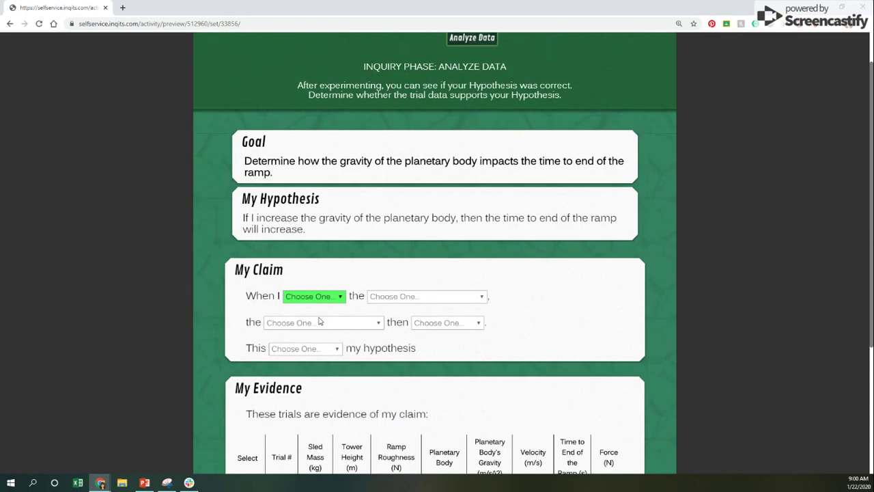
click(322, 298)
click(324, 310)
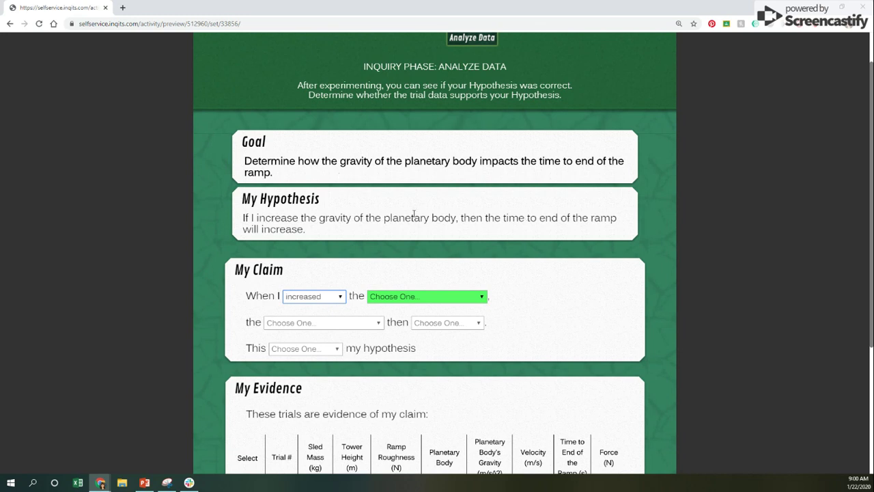
click(451, 297)
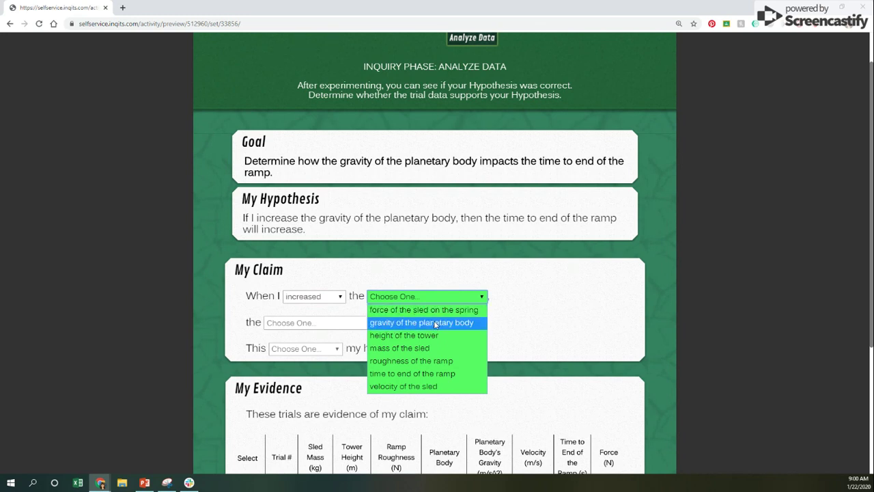
click(435, 323)
click(320, 324)
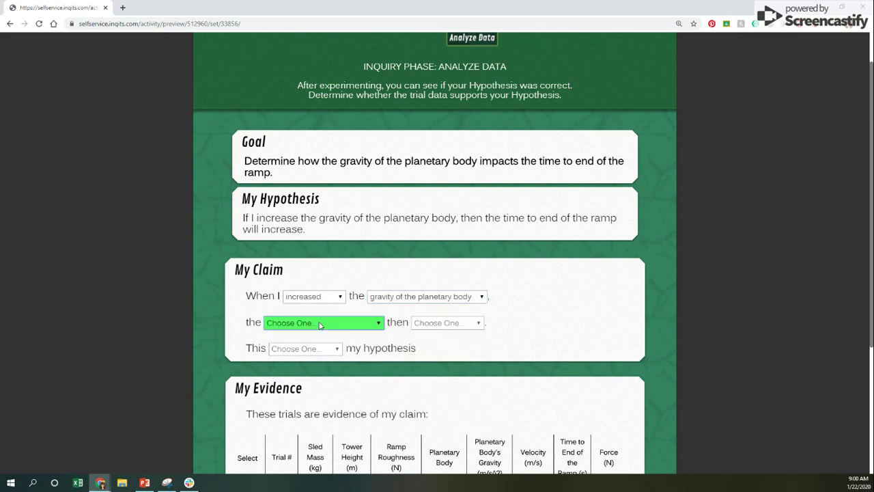
click(314, 401)
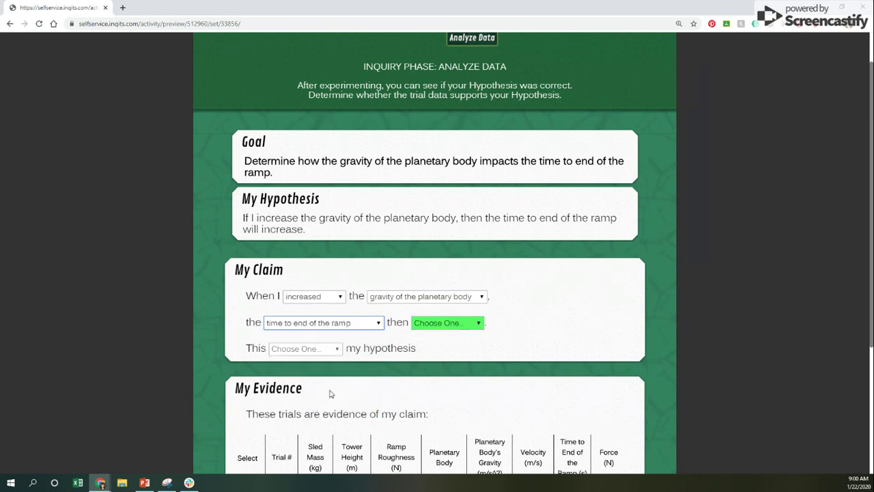
click(438, 325)
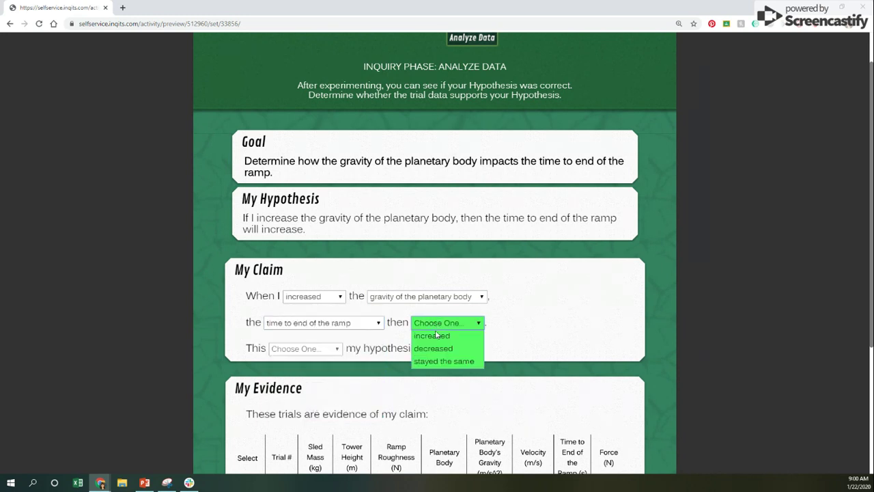
click(432, 349)
click(306, 352)
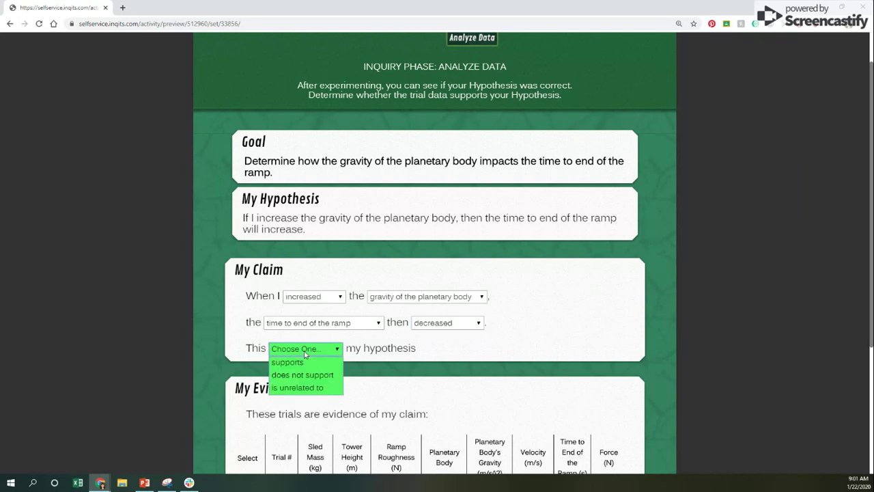
click(303, 375)
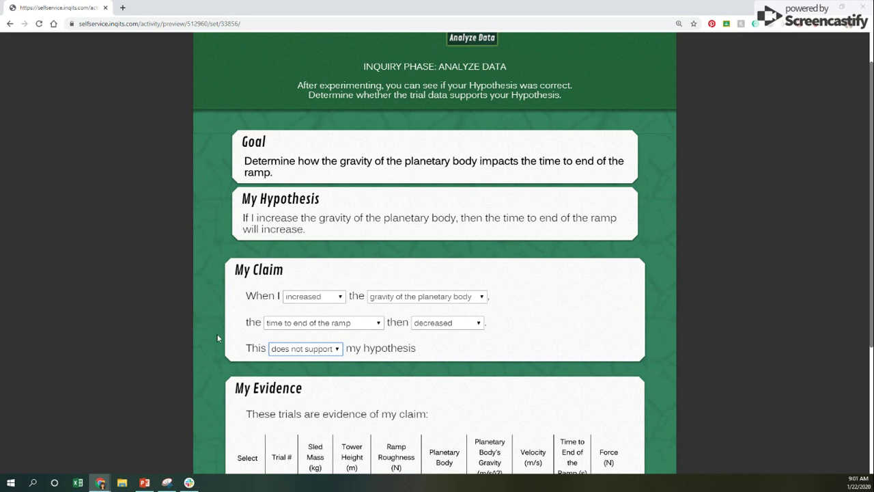
Select trials 1–4 (Moon, Mars, Venus, Earth) as evidence in the My Evidence table
scroll(321, 297, down, 1)
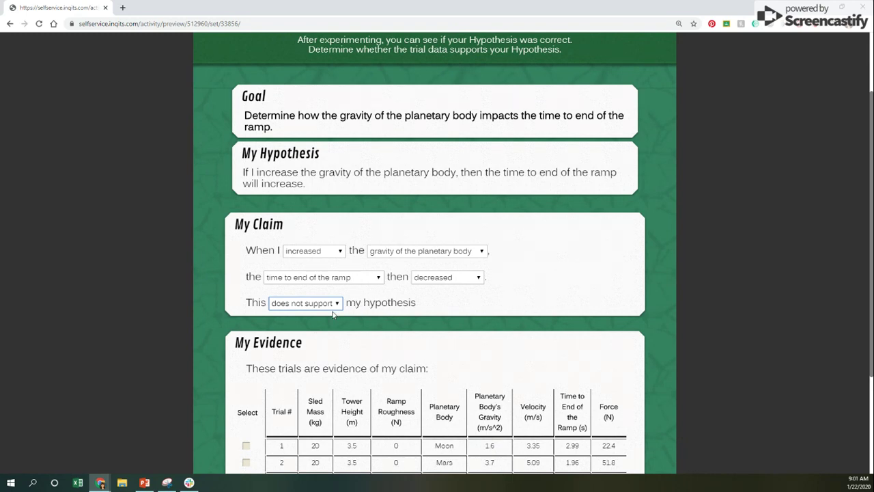
scroll(360, 297, down, 1)
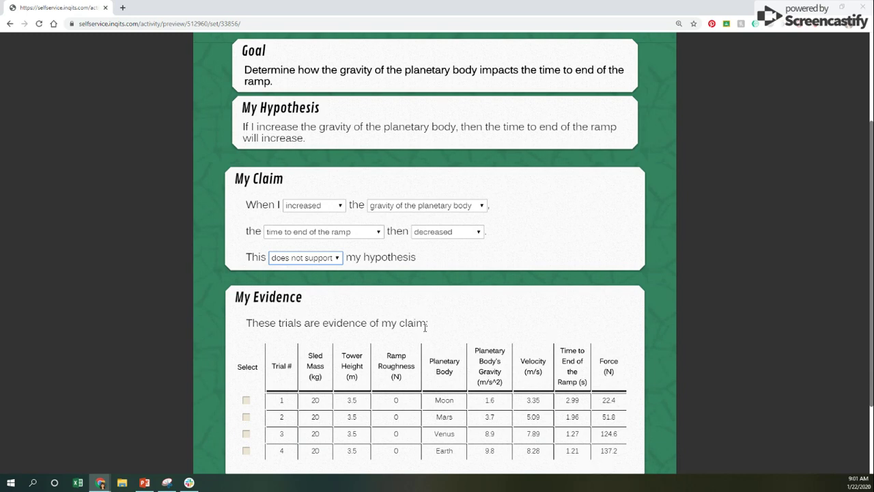
scroll(605, 447, down, 1)
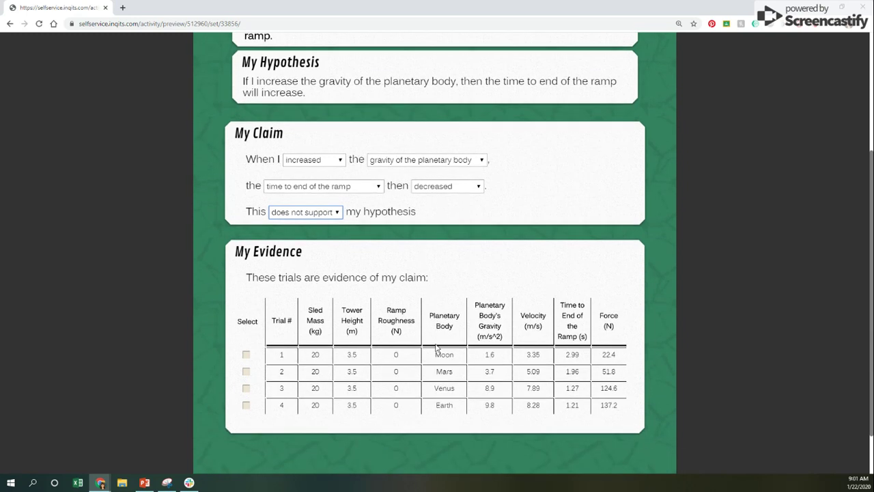
click(246, 355)
click(246, 372)
click(246, 388)
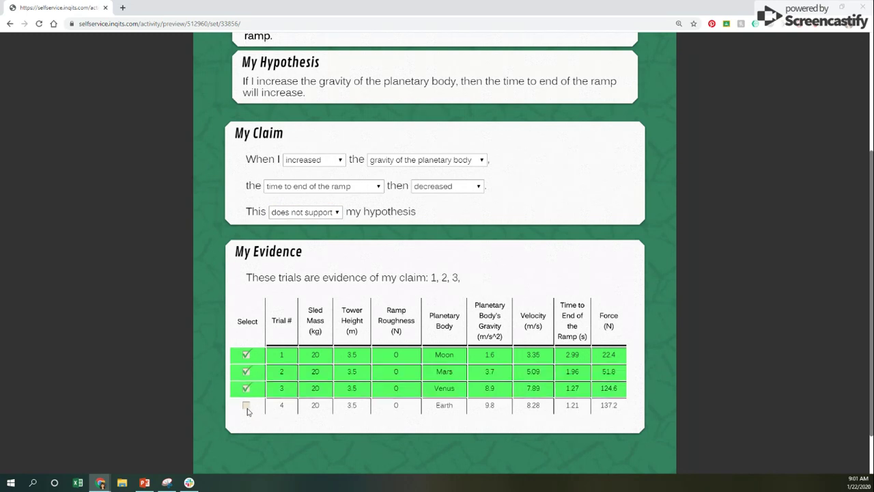
click(246, 405)
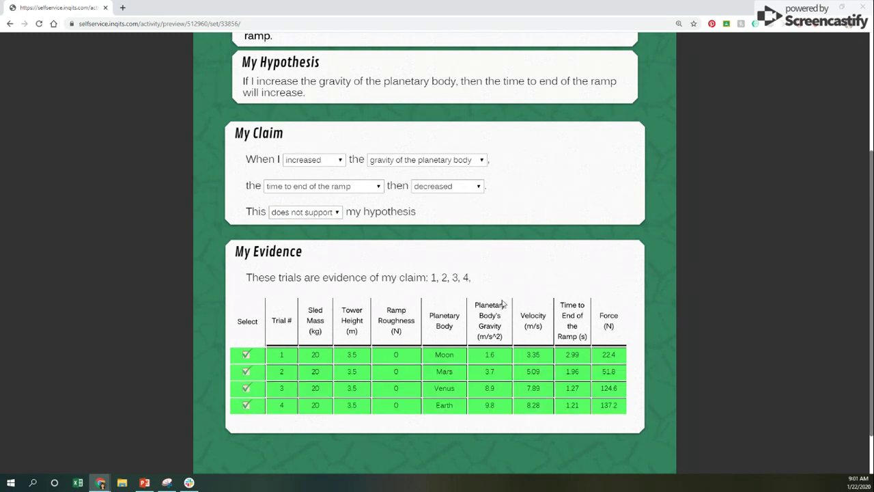
scroll(537, 350, down, 1)
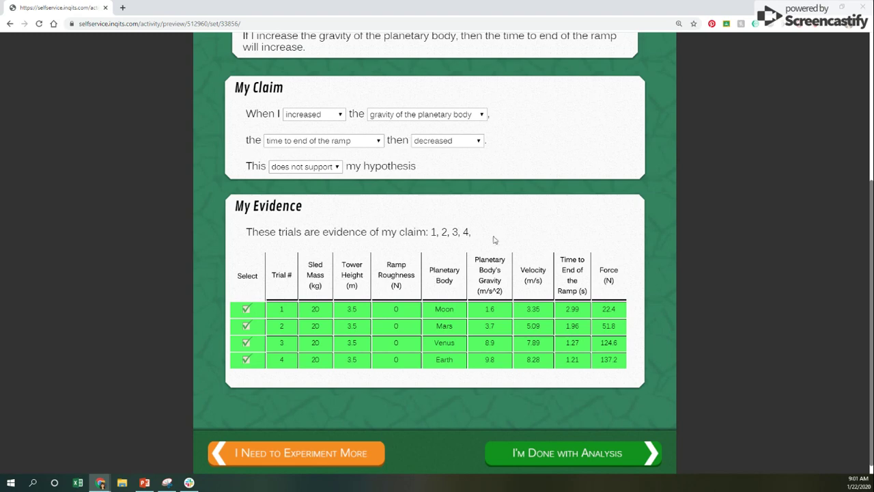
scroll(465, 222, up, 1)
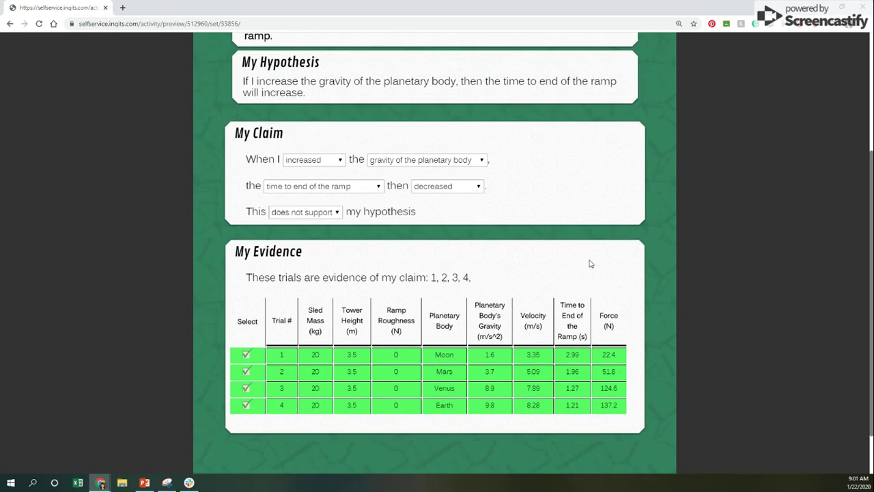
scroll(496, 388, down, 1)
scroll(496, 388, down, 1)
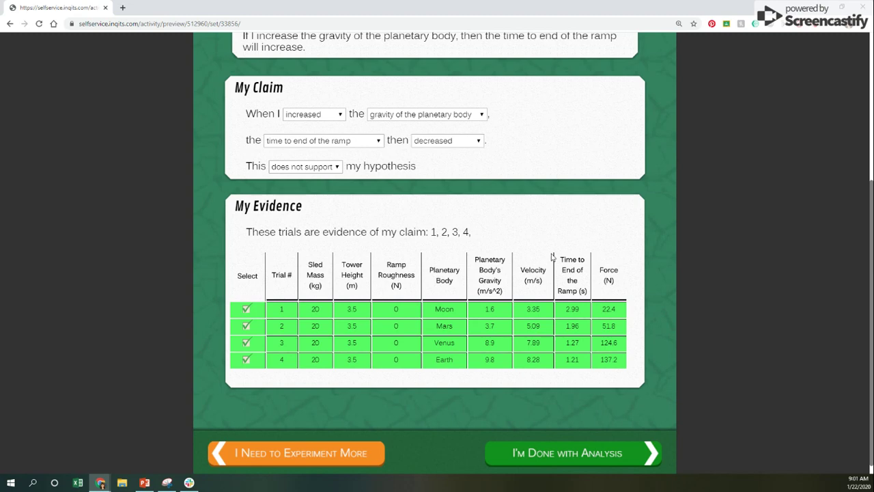
scroll(553, 256, up, 1)
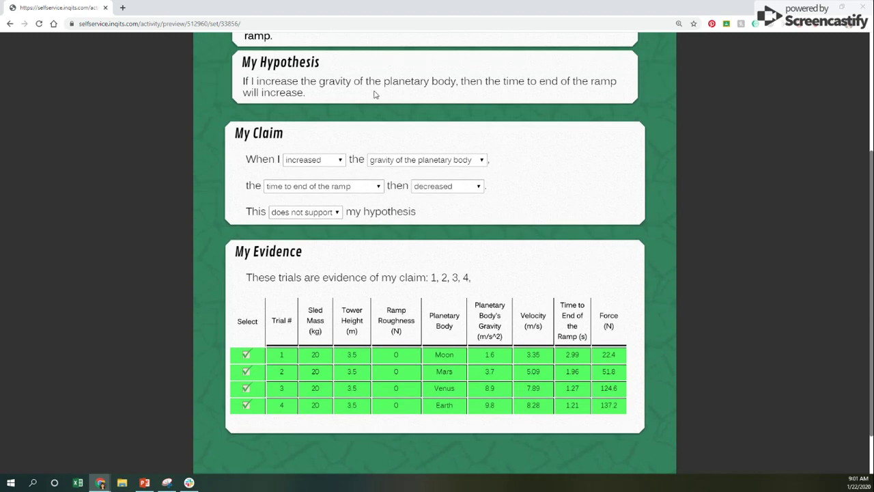
scroll(551, 429, down, 1)
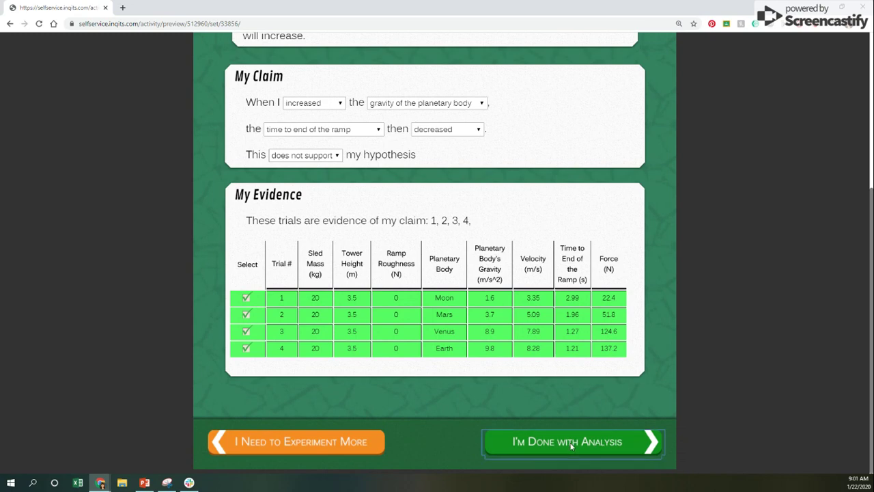
Finish the analysis to enter the Explain Findings phase
click(569, 441)
scroll(309, 230, down, 3)
scroll(309, 230, down, 1)
Switch off the Claim, Evidence and Reasoning toggles to collapse those sections
click(620, 208)
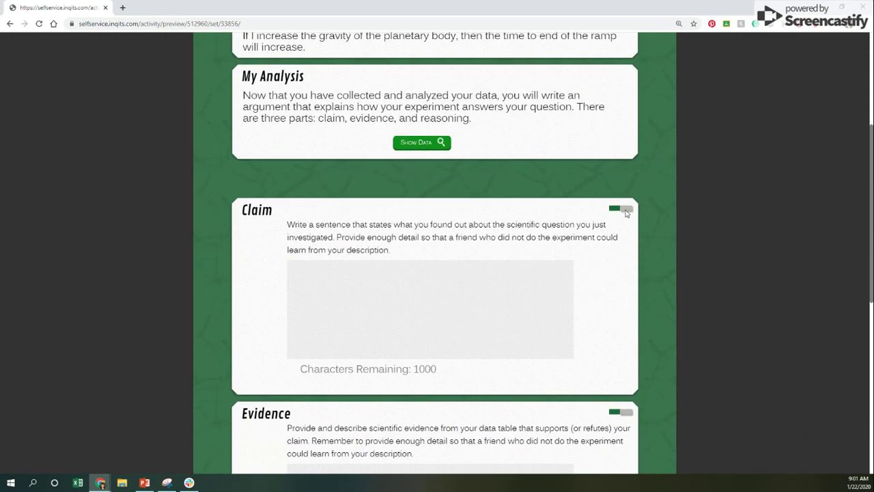
click(624, 108)
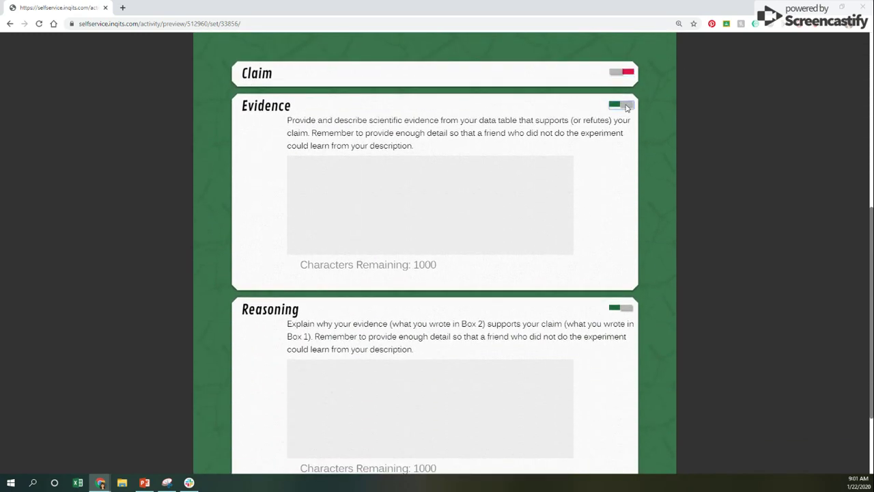
click(627, 196)
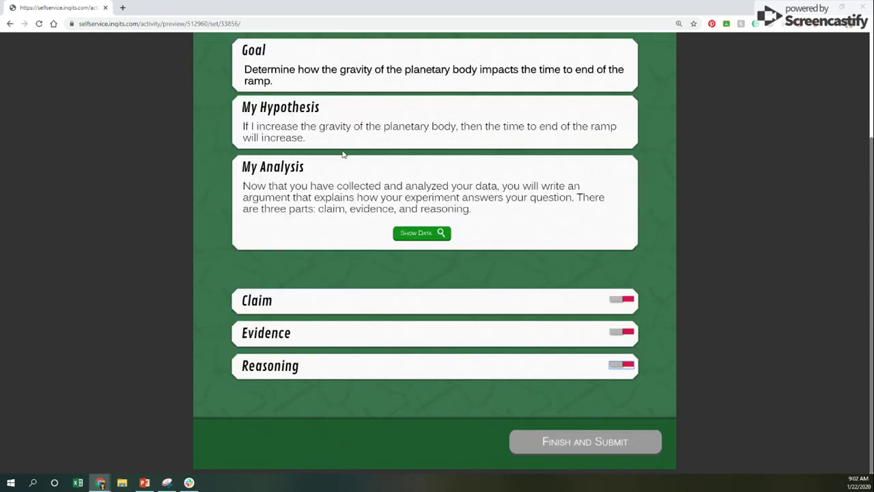
scroll(543, 98, up, 3)
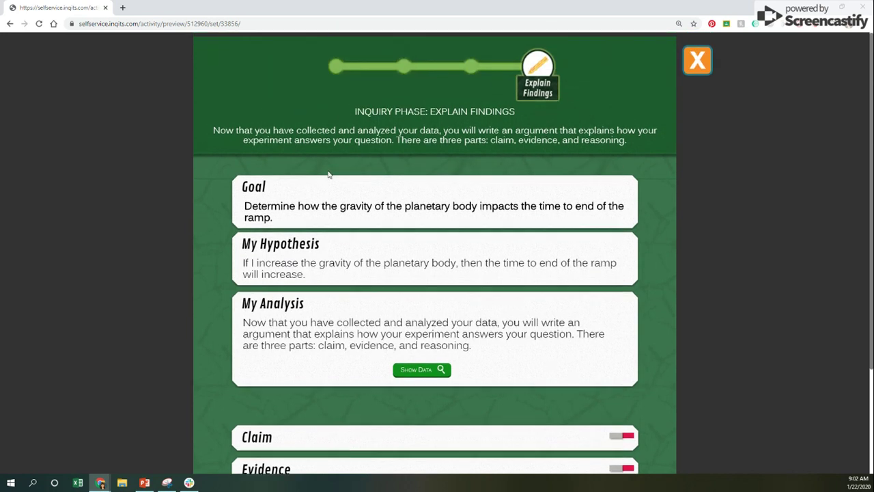
scroll(435, 113, down, 3)
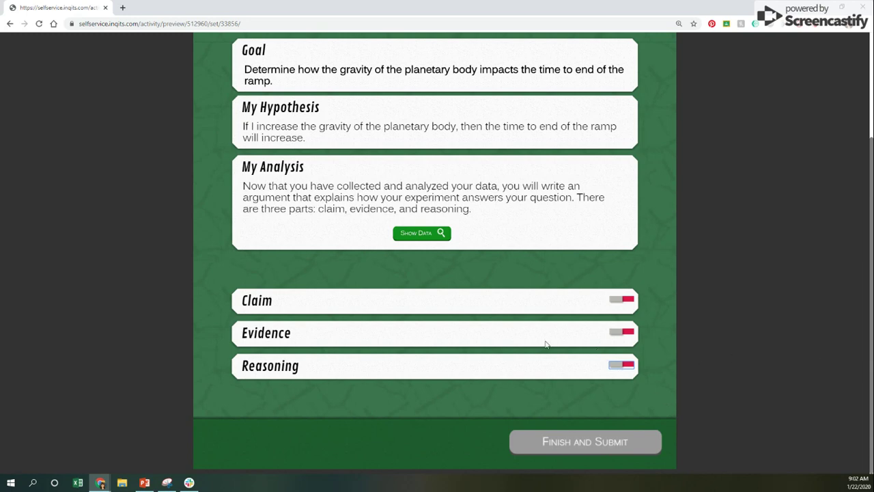
scroll(544, 345, up, 1)
scroll(471, 195, up, 2)
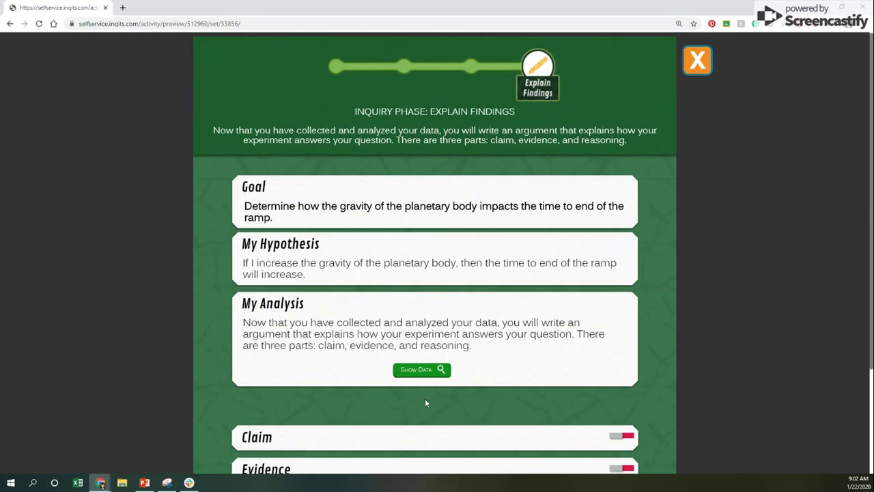
scroll(426, 402, down, 2)
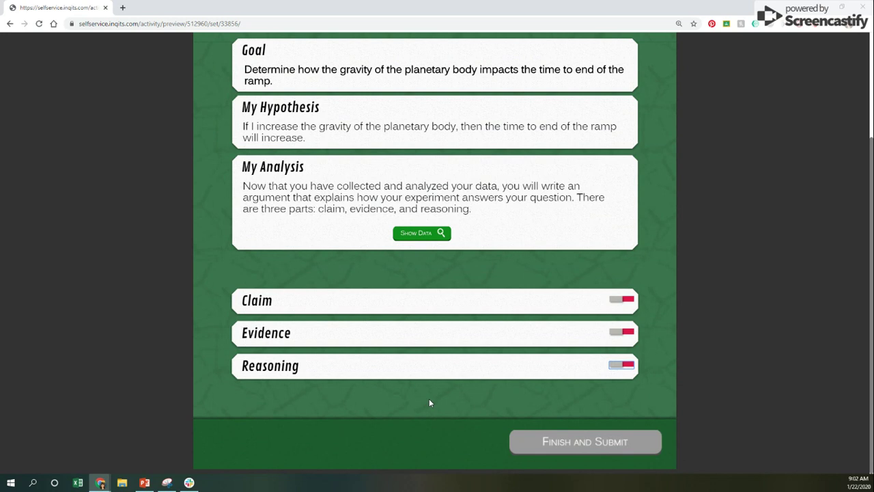
scroll(430, 403, up, 2)
scroll(446, 397, up, 1)
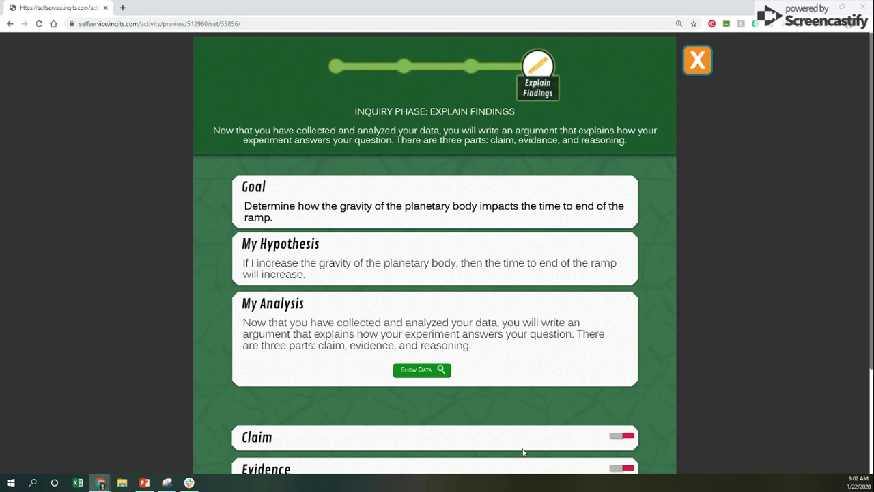
scroll(524, 451, down, 2)
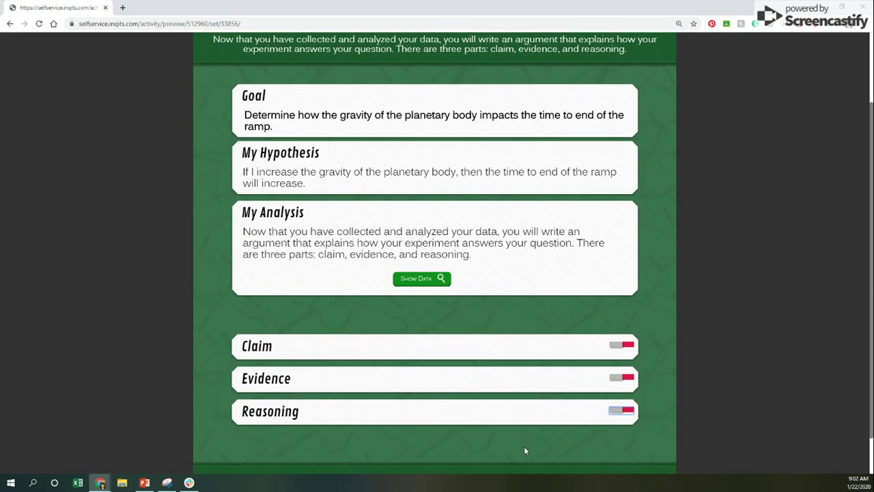